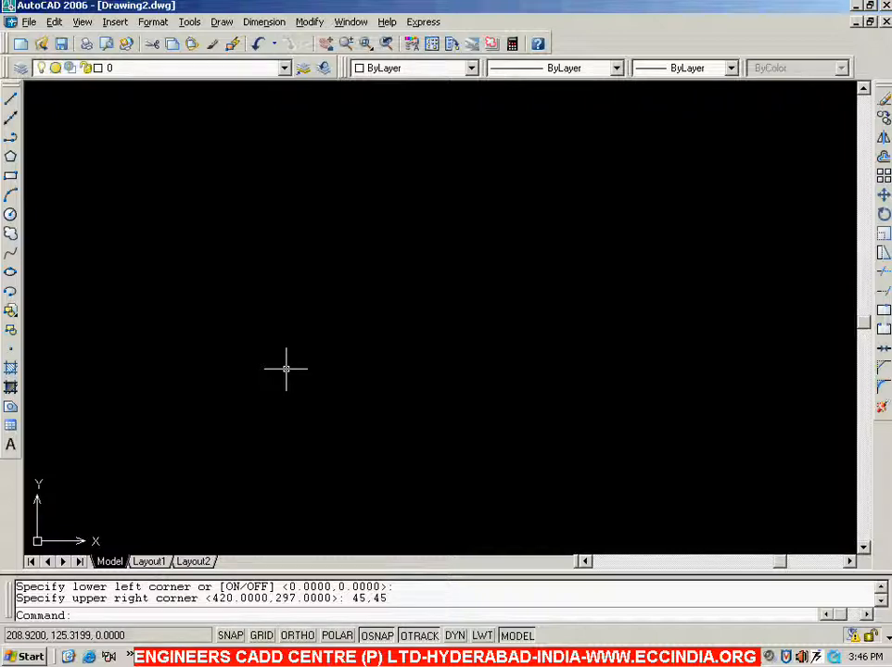
# Step: Zoom to the full drawing limits and turn on both the grid and snap
pyautogui.write('z')
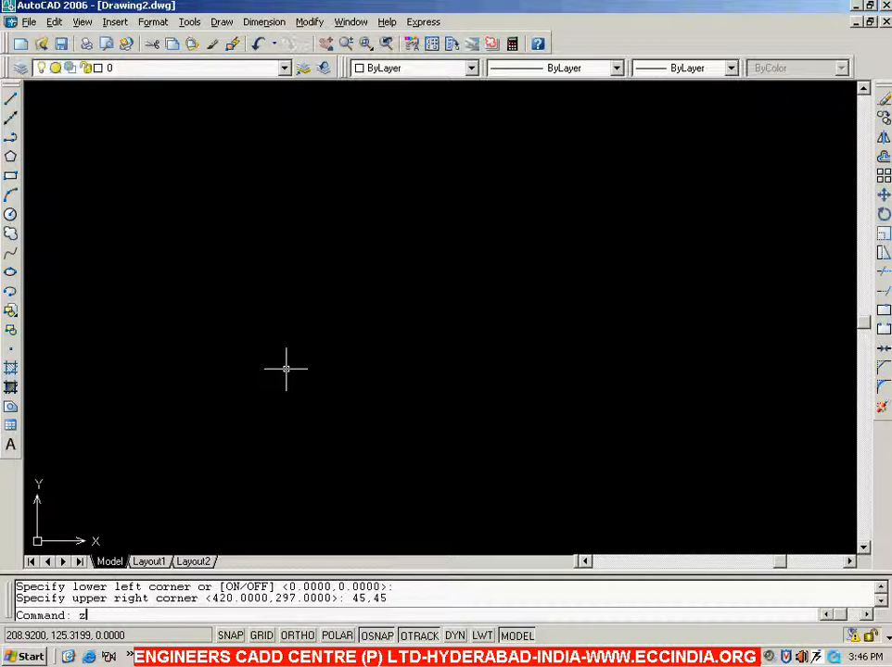
pyautogui.press('Return')
pyautogui.write('a')
pyautogui.press('Return')
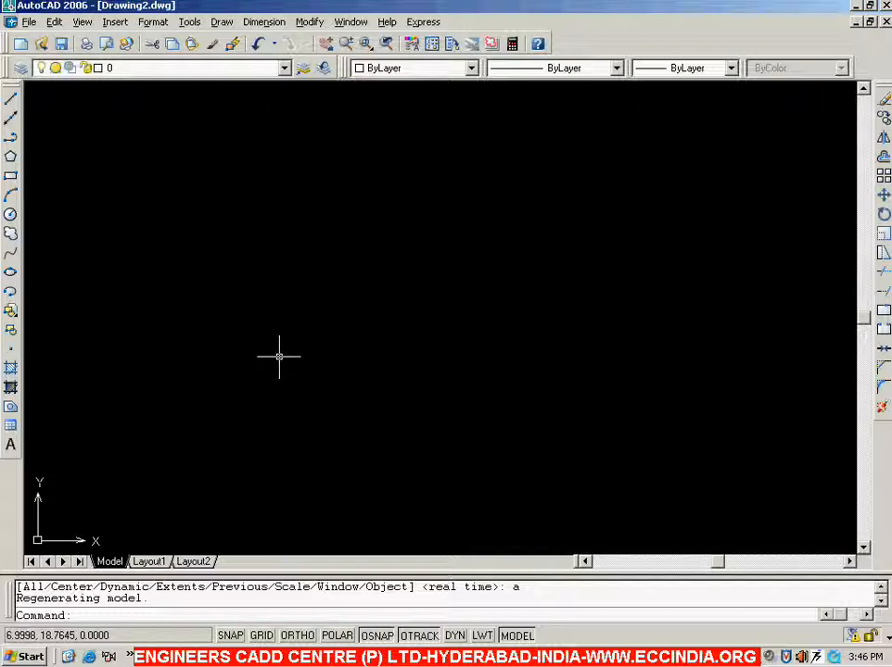
pyautogui.click(263, 636)
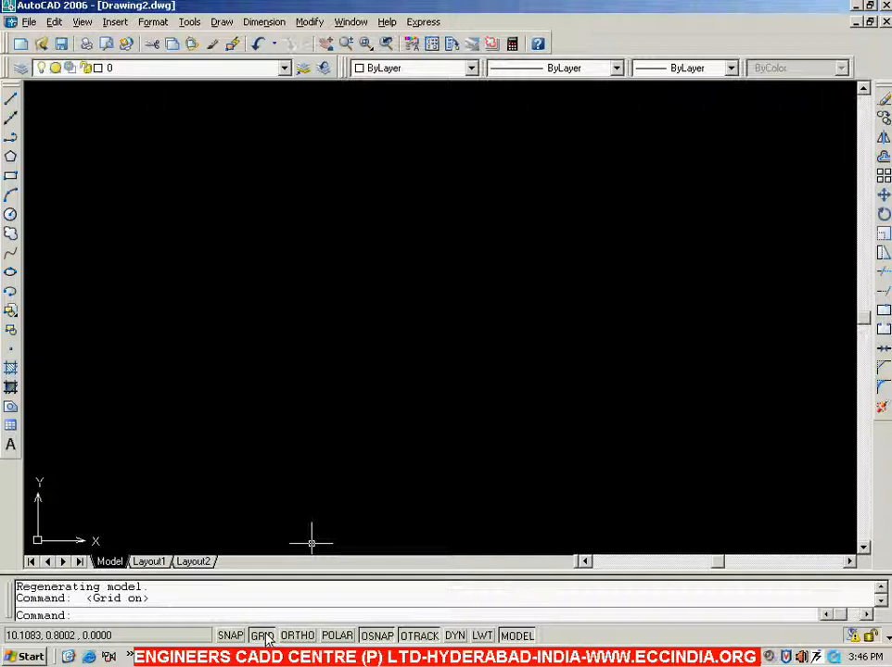
pyautogui.click(232, 636)
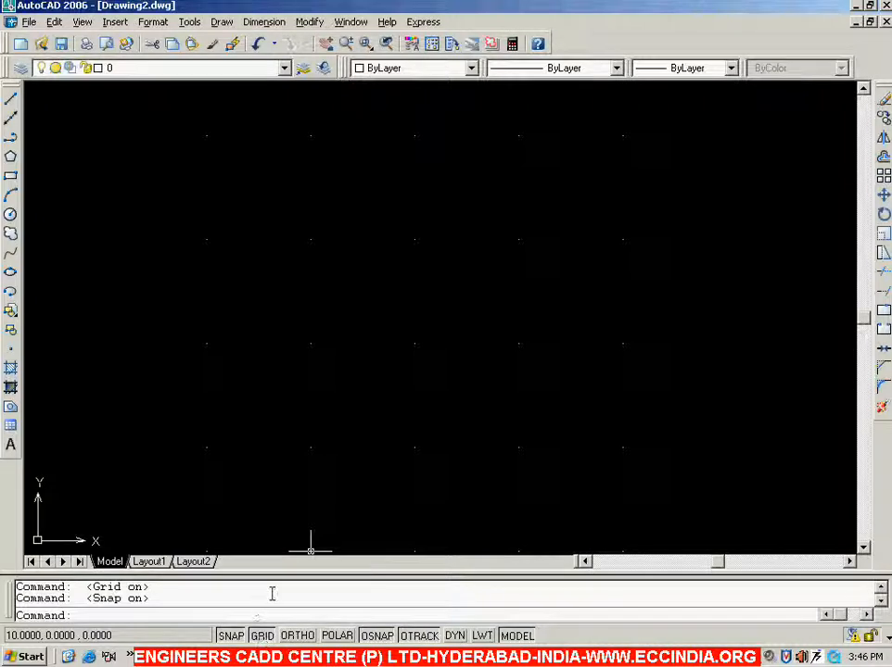
# Step: Set the grid X and Y spacing and the snap X and Y spacing all to 1 in the drafting settings
pyautogui.rightClick(263, 637)
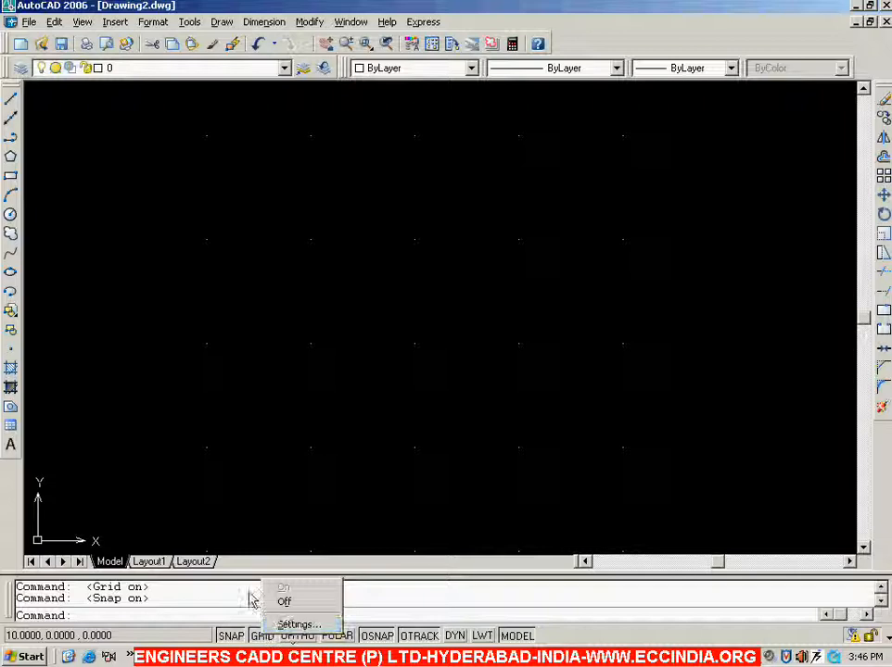
pyautogui.click(256, 529)
pyautogui.write('ds')
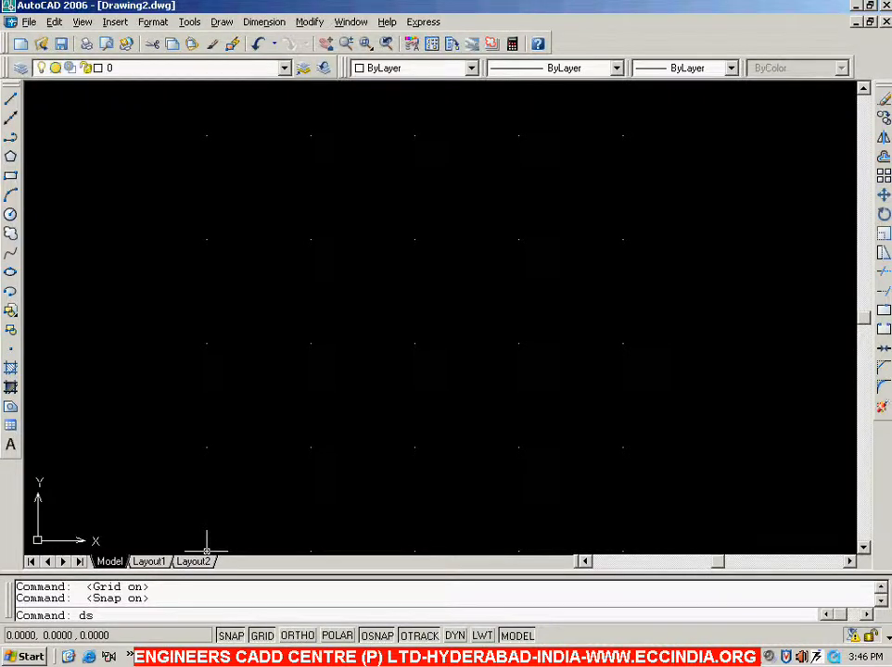
pyautogui.press('Return')
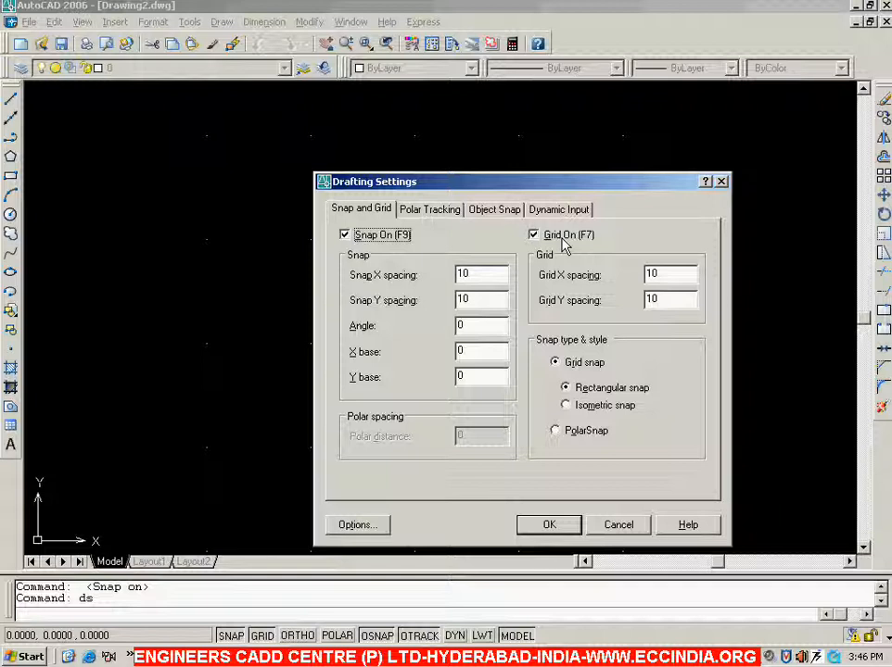
pyautogui.moveTo(665, 274); pyautogui.dragTo(644, 273)
pyautogui.write('1')
pyautogui.click(681, 301)
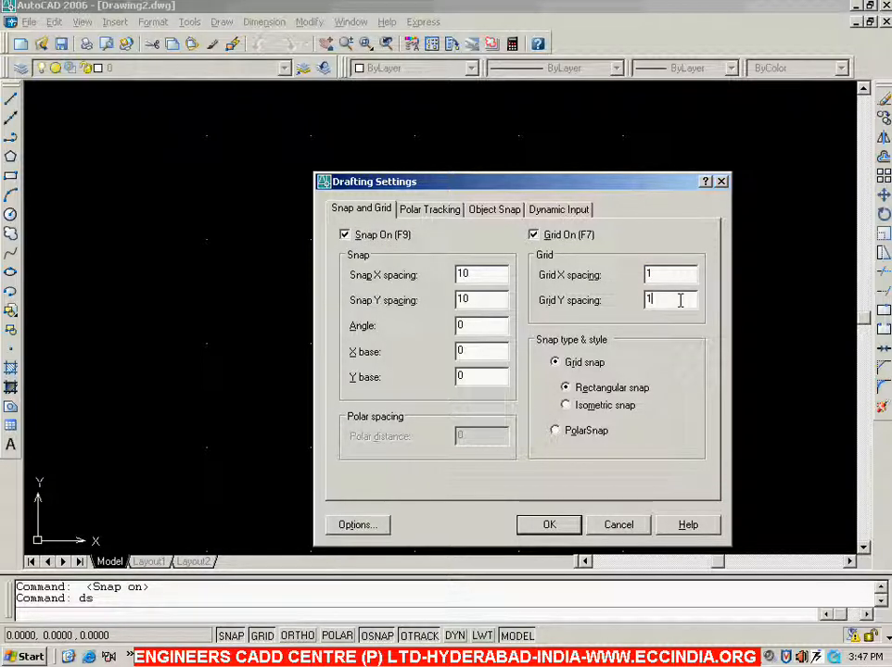
pyautogui.moveTo(506, 274); pyautogui.dragTo(432, 274)
pyautogui.write('1')
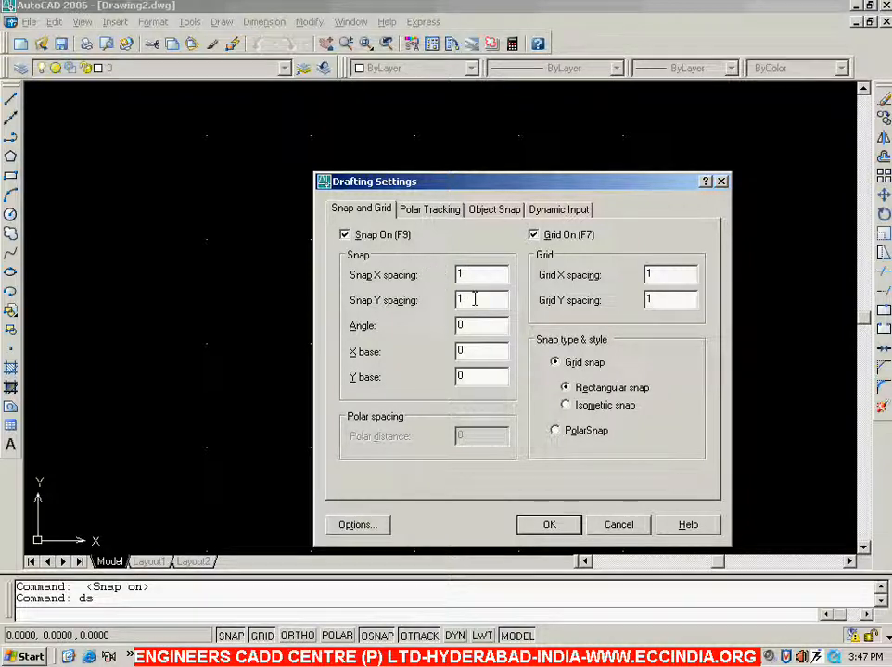
pyautogui.click(551, 524)
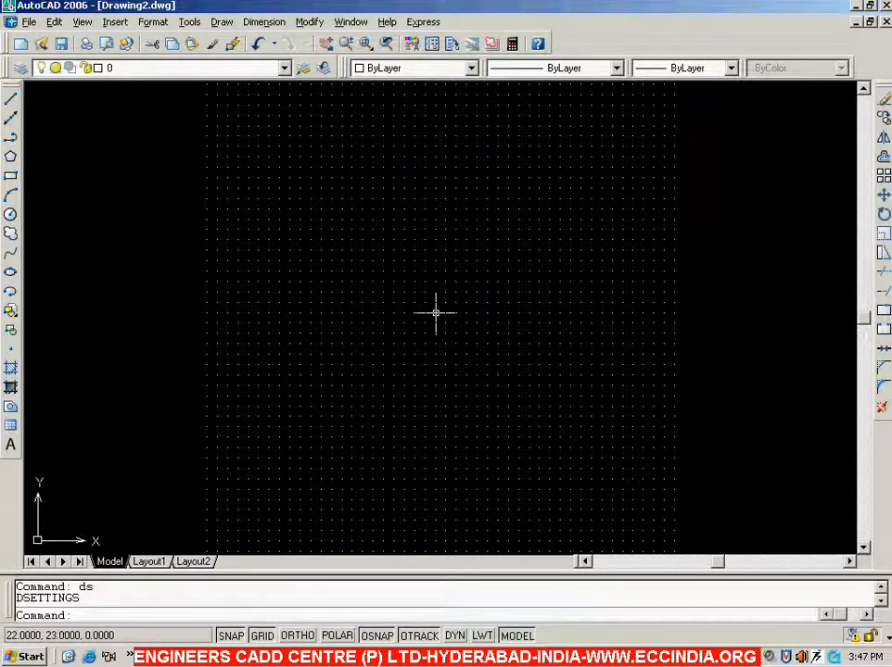
# Step: Consult Exercise 2 in the Acrobat Reader workbook and zoom AutoCAD's view in on the upper-left part of the grid
pyautogui.hotkey('alt', 'Tab')
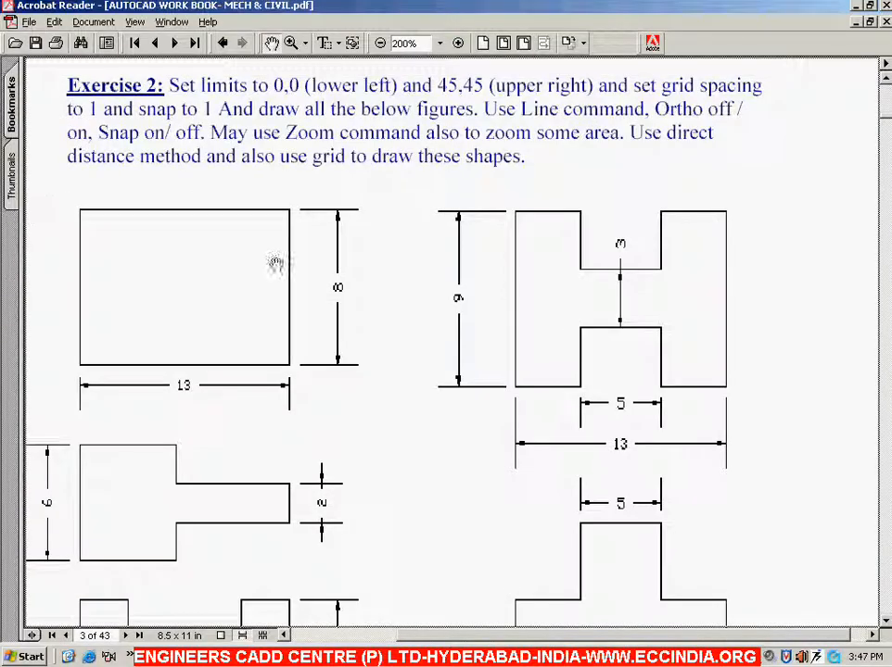
pyautogui.hotkey('alt', 'Tab')
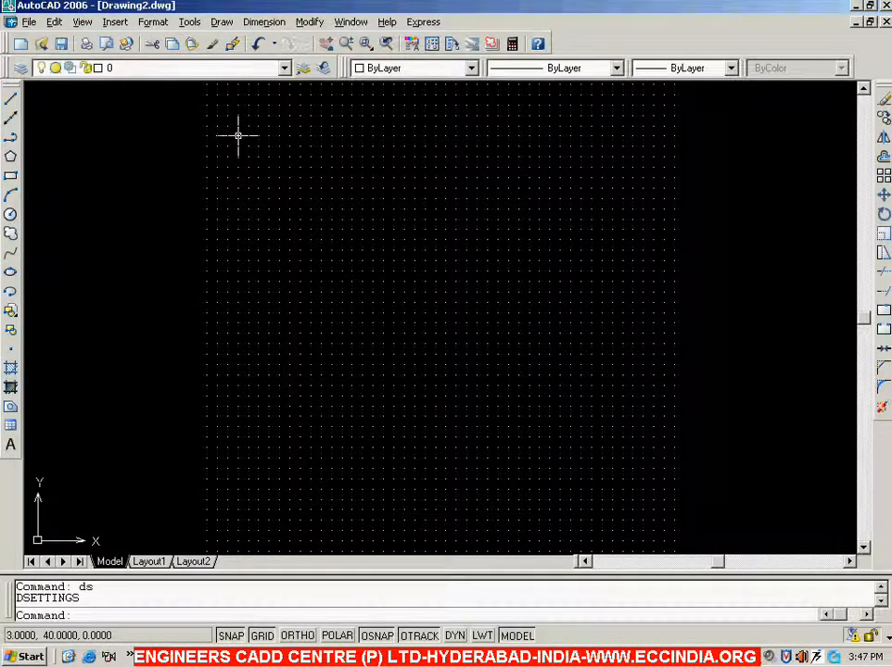
pyautogui.moveTo(237, 136); pyautogui.dragTo(259, 200, button='middle')
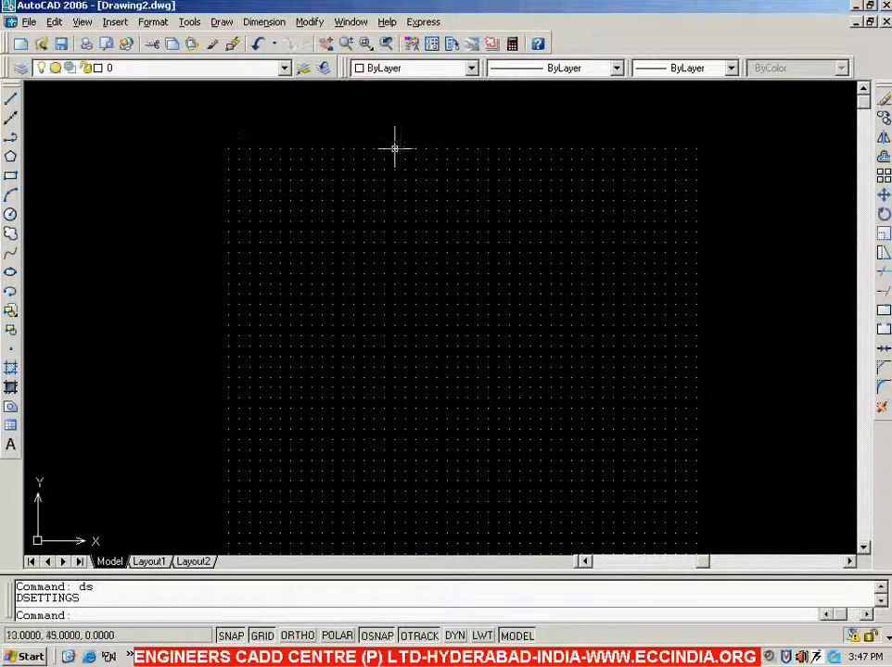
pyautogui.click(366, 43)
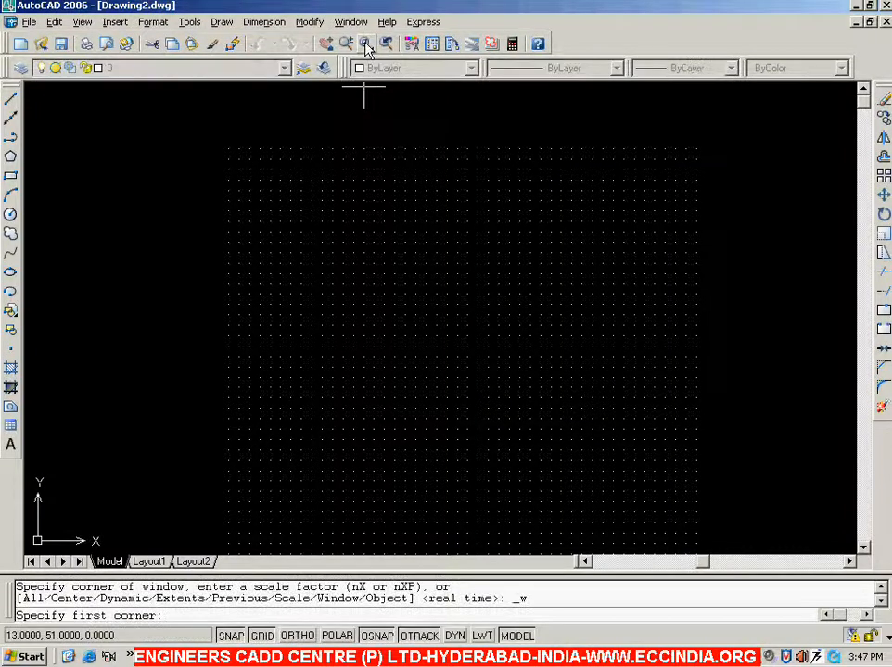
pyautogui.click(208, 129)
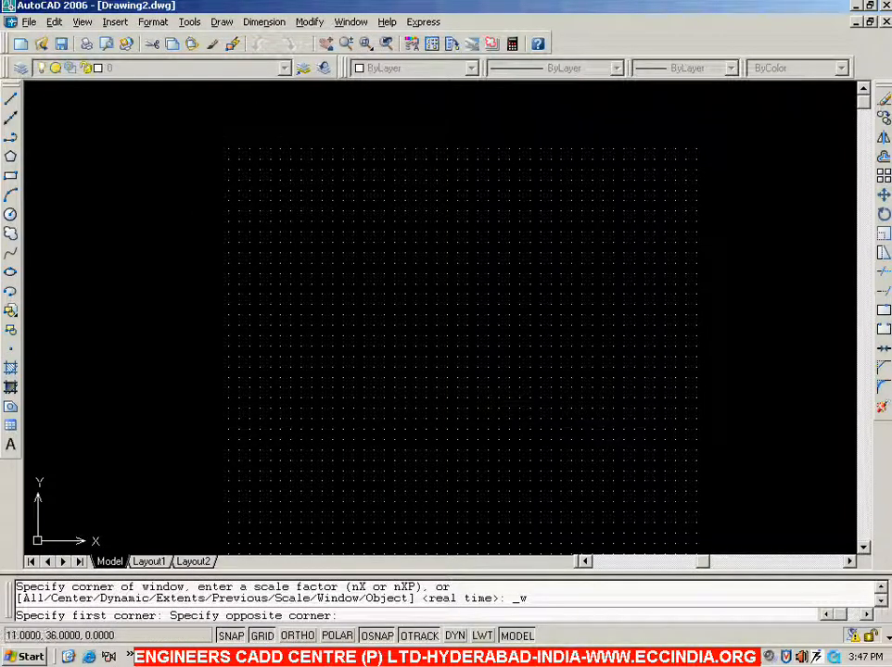
pyautogui.click(405, 314)
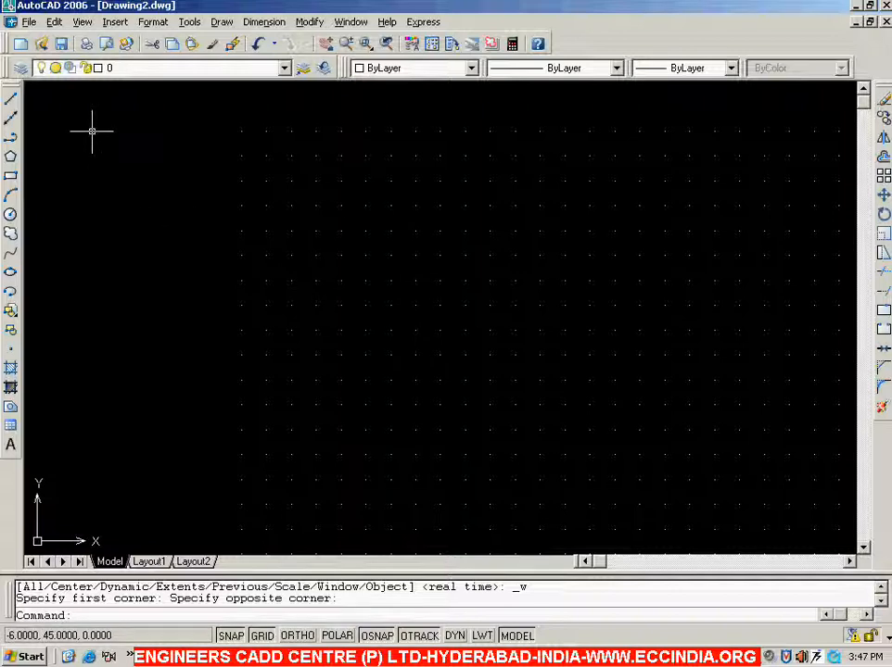
pyautogui.hotkey('alt', 'Tab')
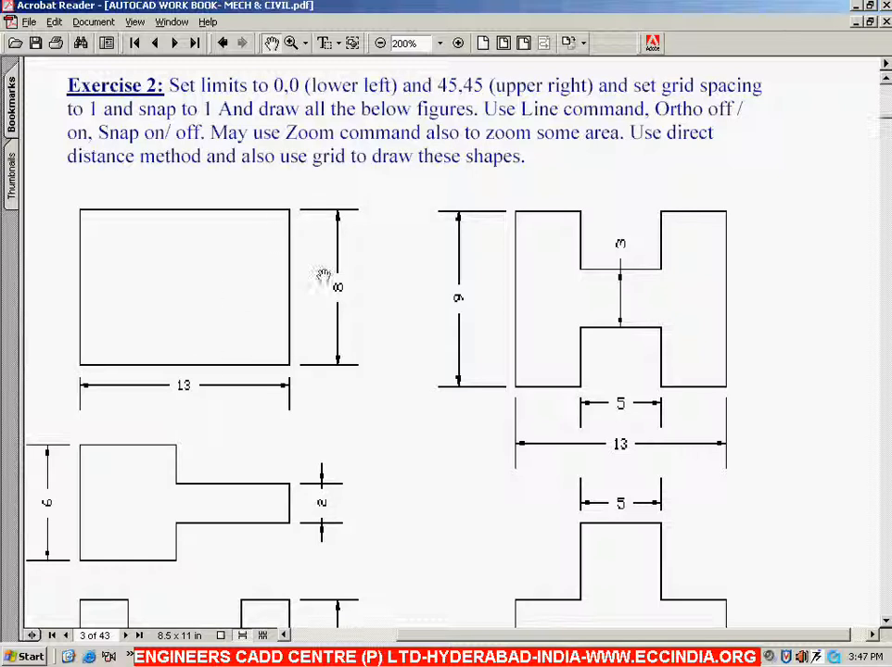
pyautogui.hotkey('alt', 'Tab')
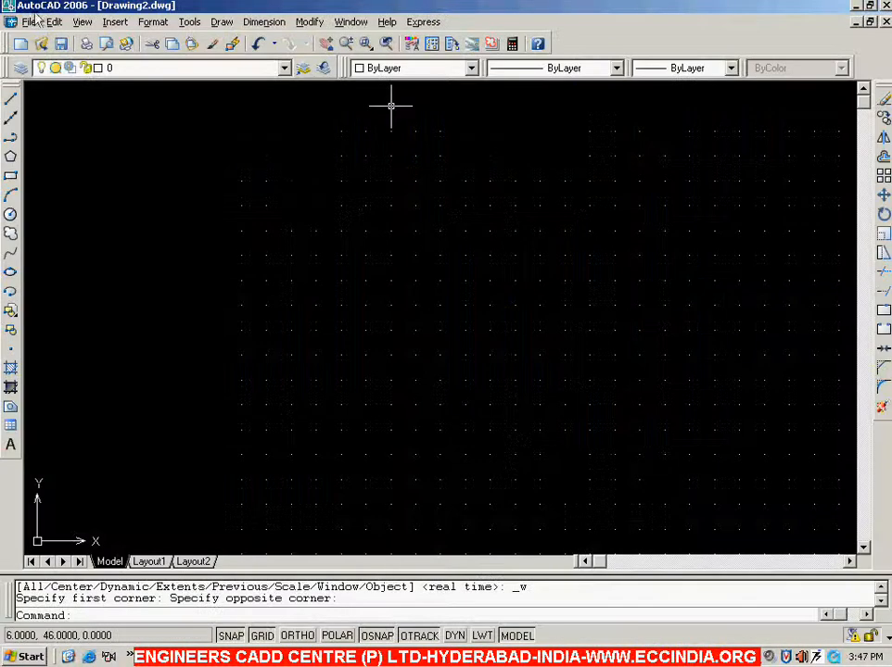
# Step: Draw a closed rectangle 13 wide and 8 high with lines, starting one unit inside the grid's upper-left corner
pyautogui.click(11, 102)
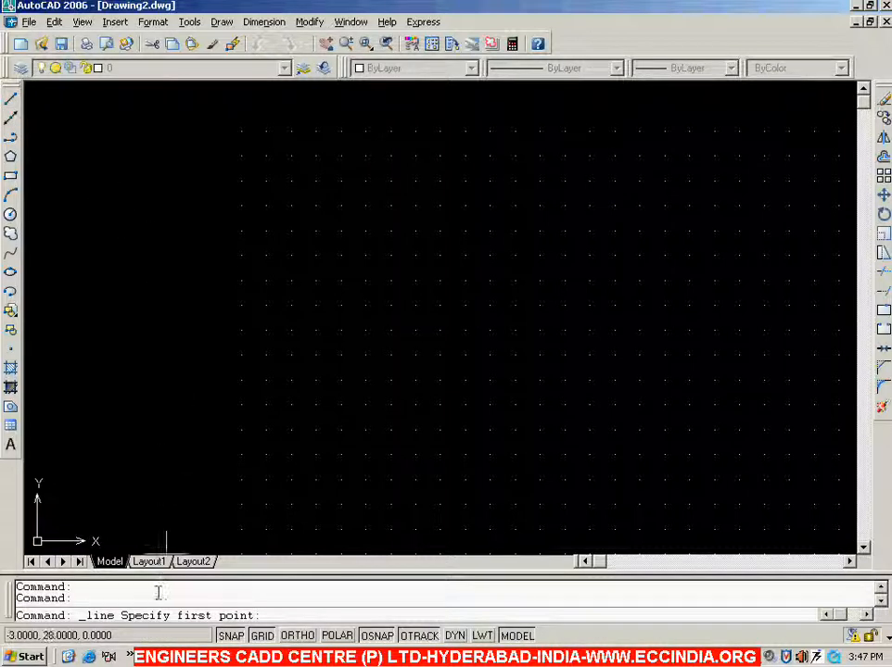
pyautogui.click(266, 156)
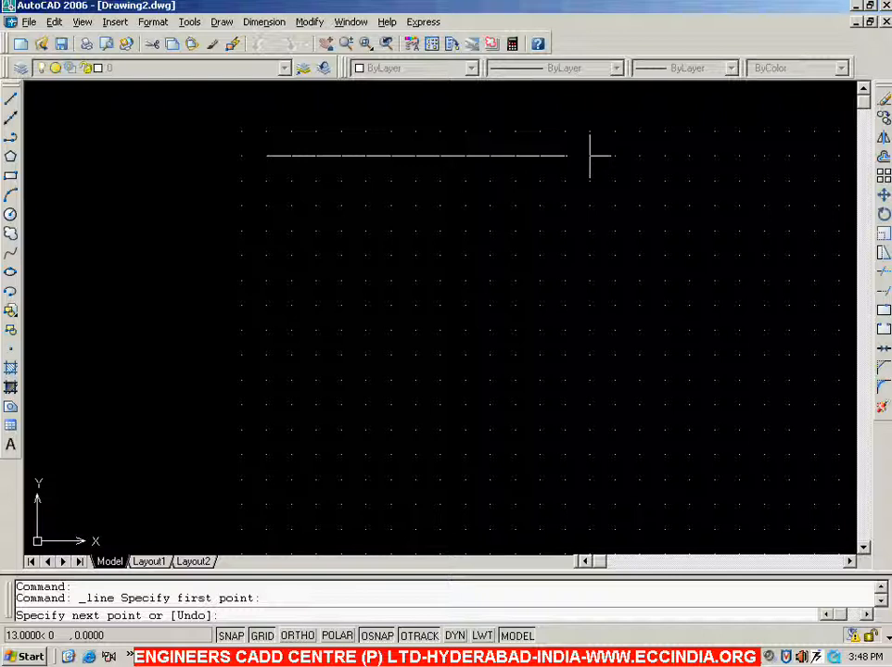
pyautogui.click(590, 156)
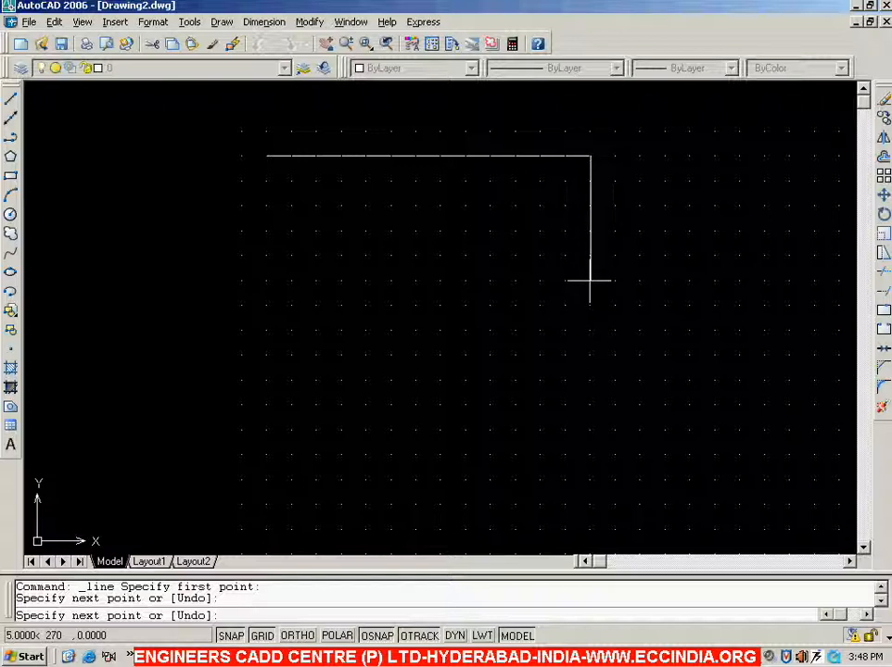
pyautogui.click(589, 354)
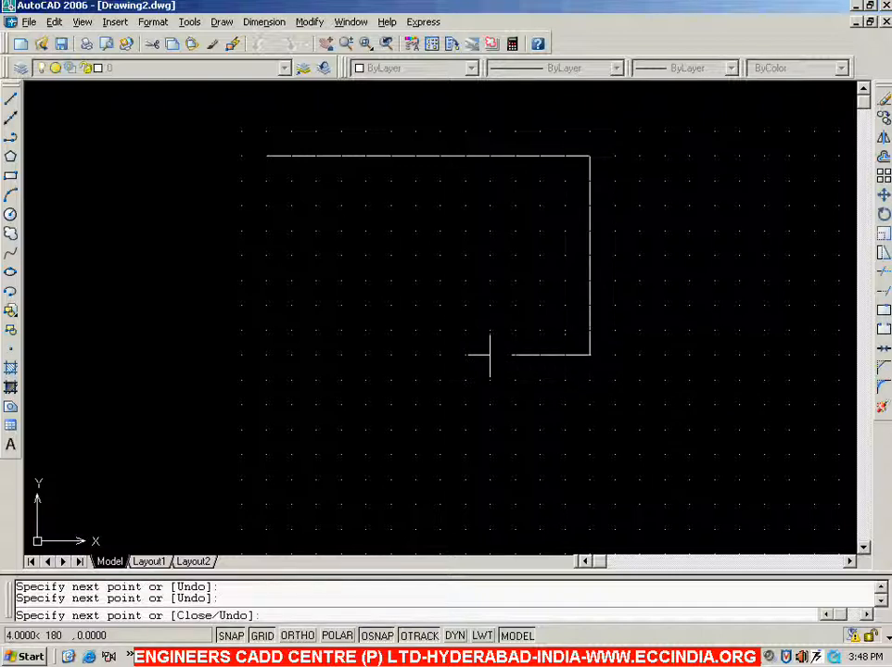
pyautogui.click(266, 355)
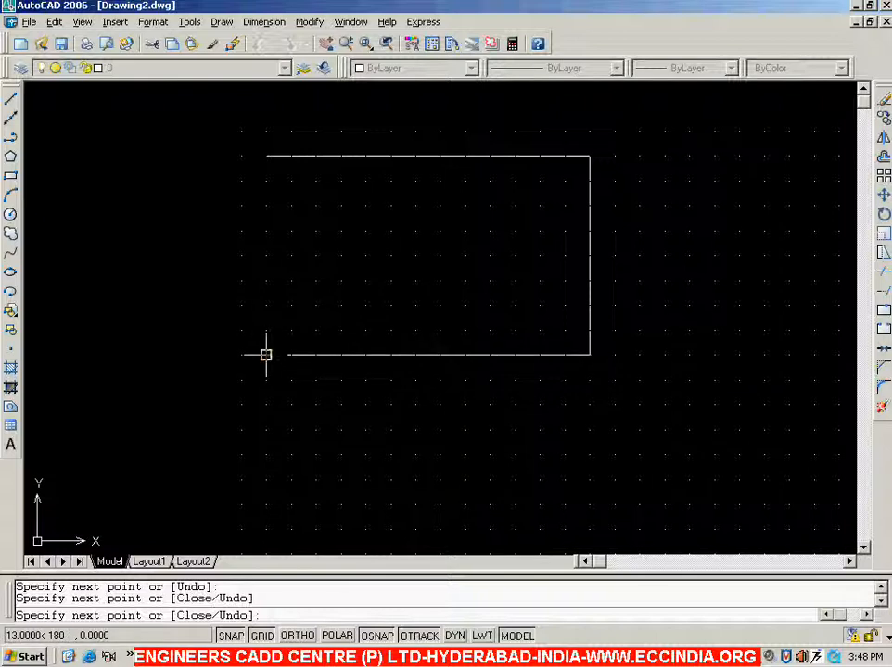
pyautogui.click(267, 155)
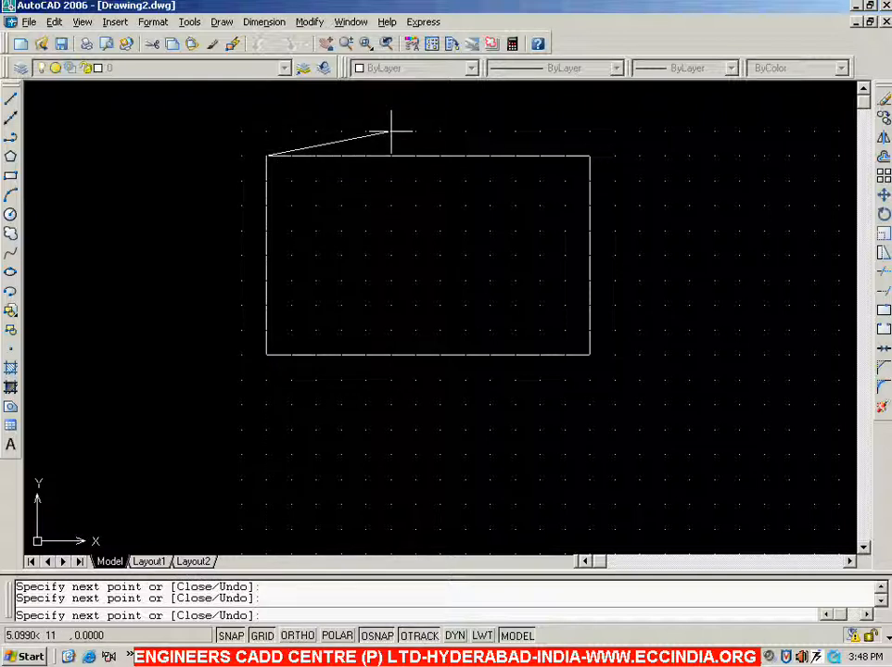
pyautogui.press('Escape')
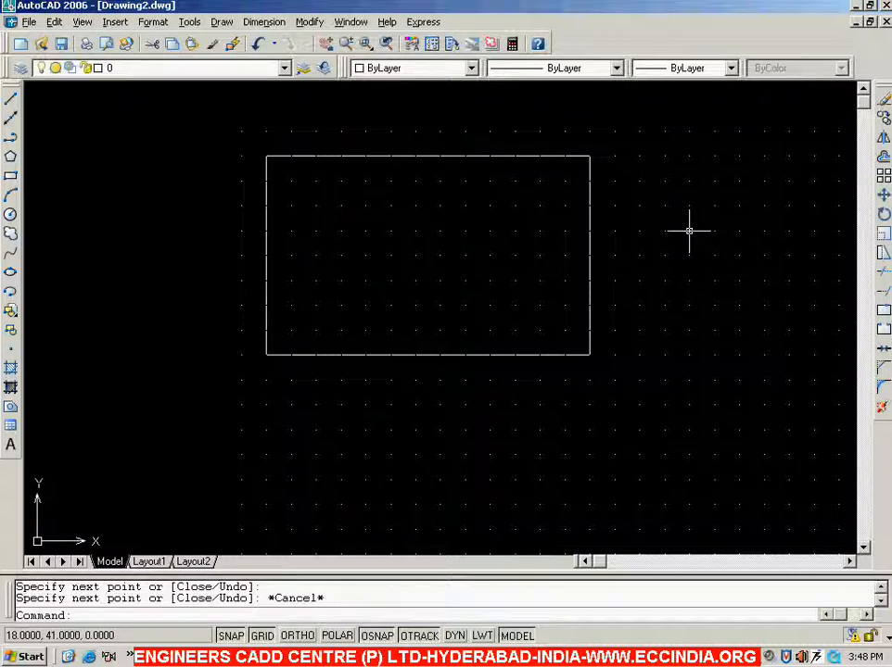
# Step: Check the H-shaped figure's dimensions in the Acrobat Reader workbook and return to AutoCAD with free grid space beside the rectangle in view
pyautogui.moveTo(689, 231); pyautogui.dragTo(458, 222, button='middle')
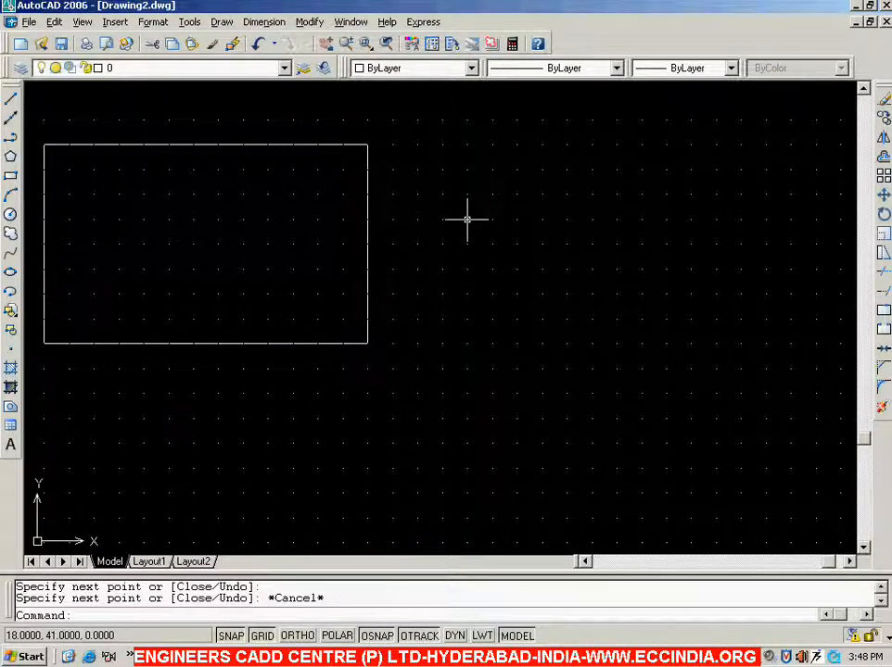
pyautogui.hotkey('alt', 'Tab')
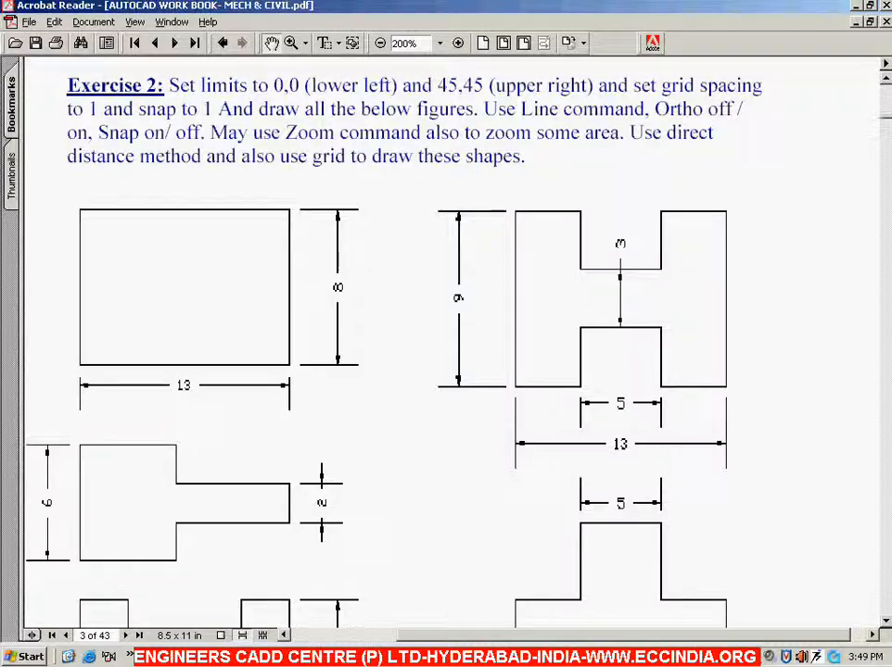
pyautogui.hotkey('alt', 'Tab')
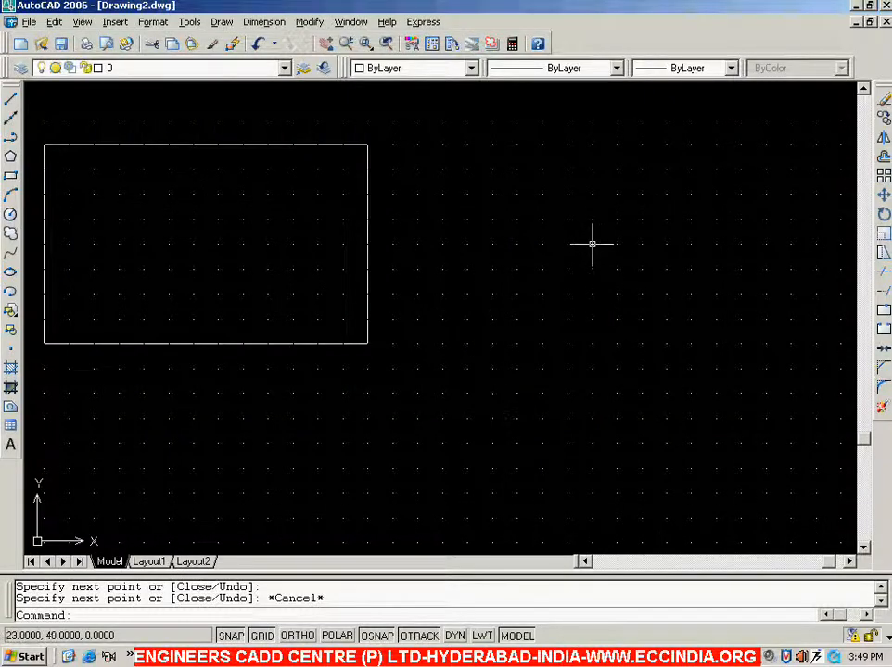
# Step: Start the H outline with lines 4 units right of the rectangle's upper-right corner: 9 down, 4 right, 3 up, 5 right, 3 down, 4 right
pyautogui.click(10, 100)
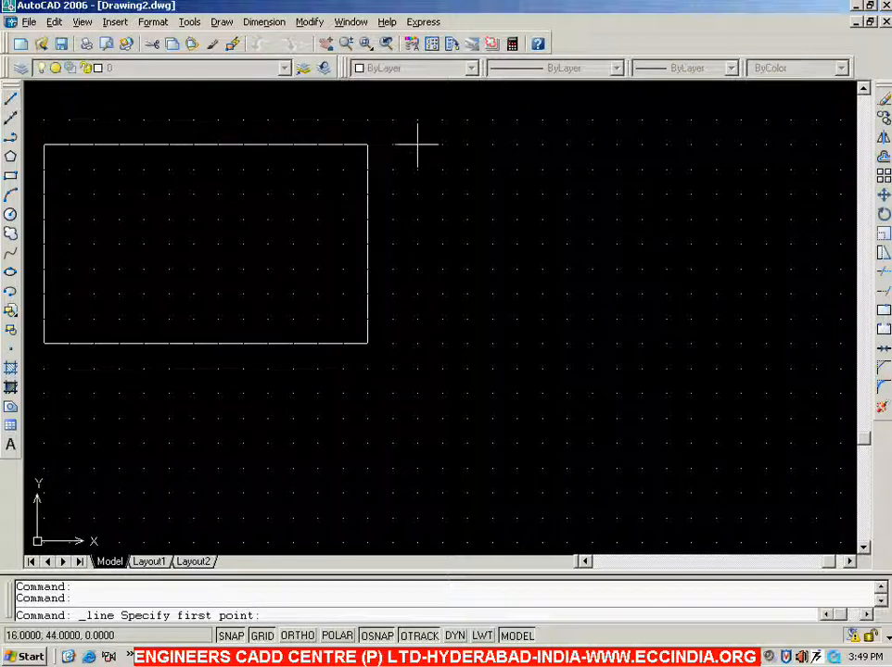
pyautogui.click(467, 145)
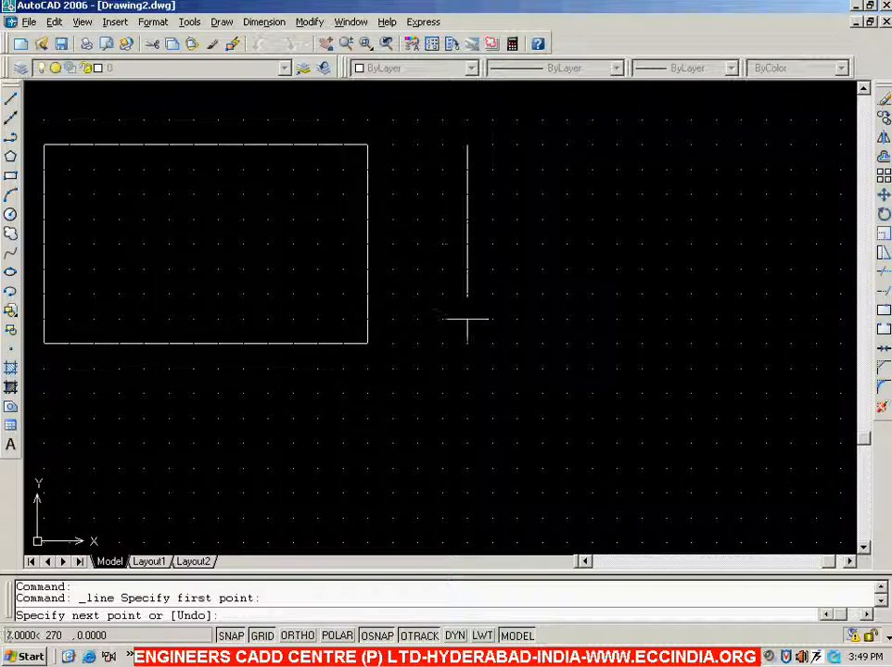
pyautogui.click(467, 369)
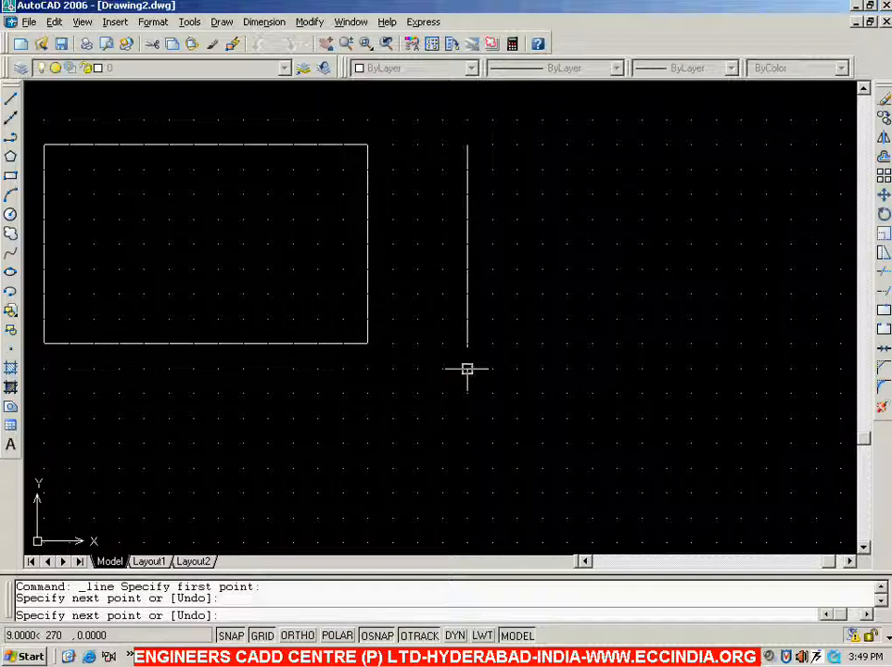
pyautogui.click(566, 369)
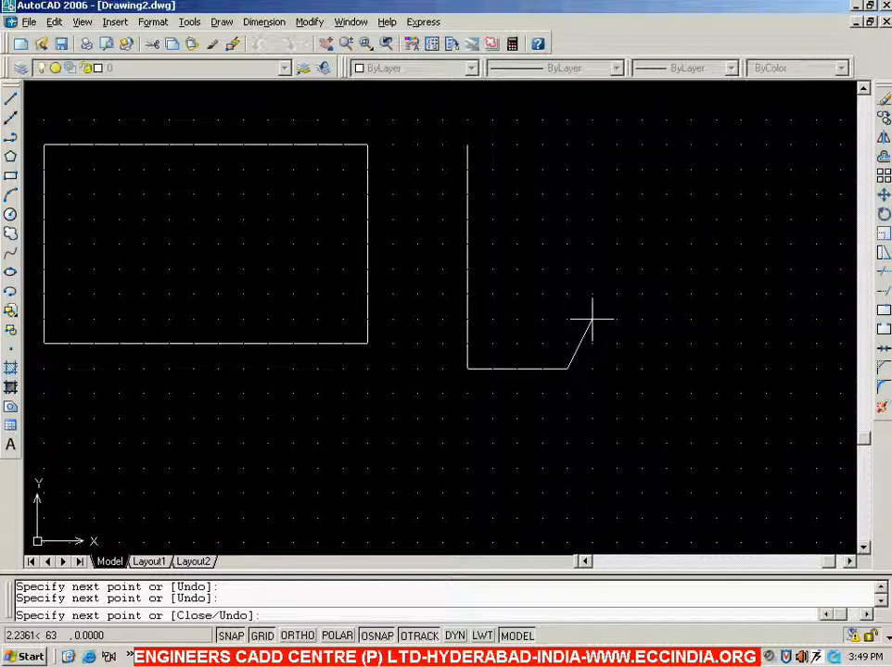
pyautogui.click(566, 294)
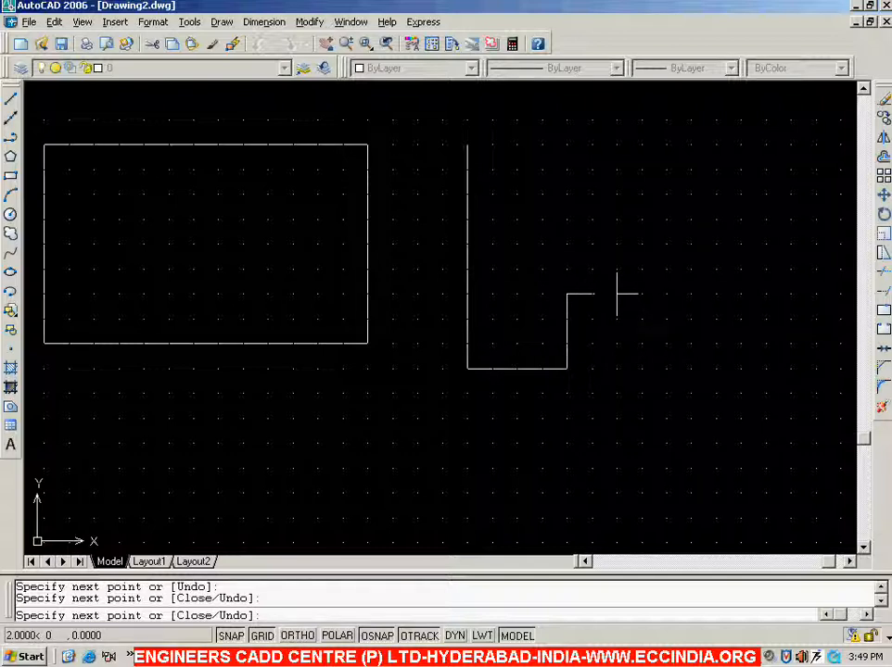
pyautogui.click(692, 293)
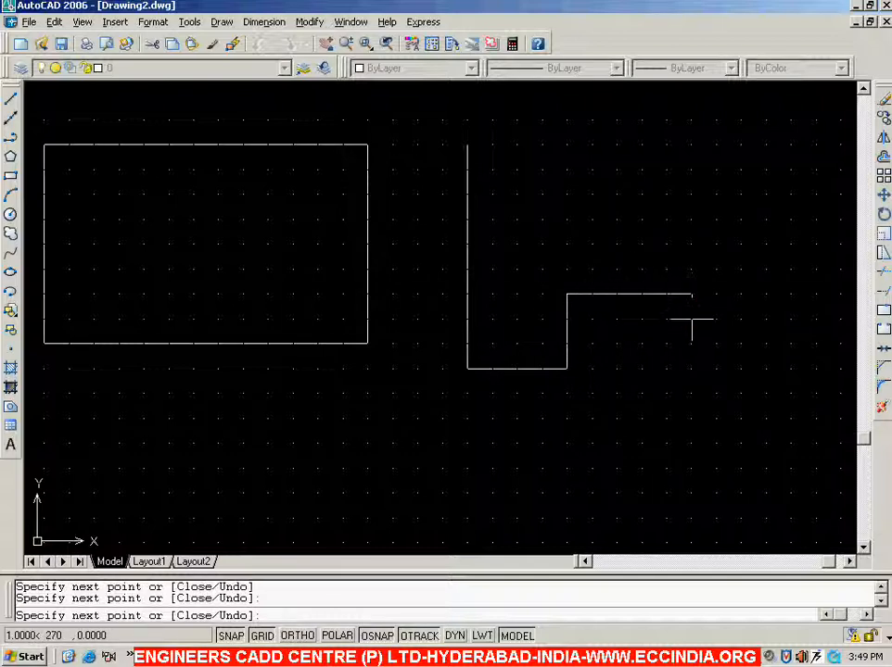
pyautogui.click(692, 369)
pyautogui.click(790, 369)
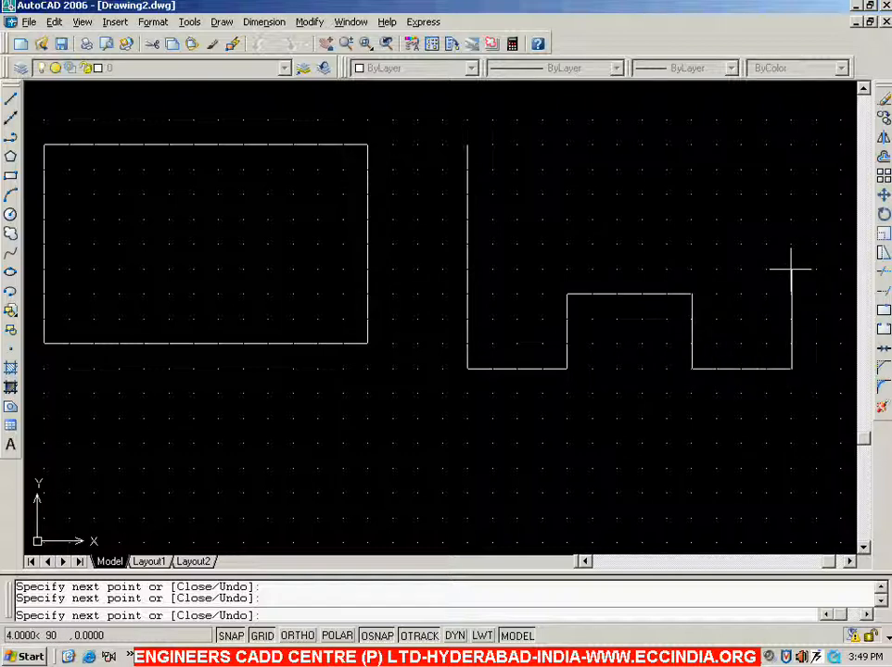
# Step: Complete the H outline with lines 9 up, 4 left, 3 down, 5 left, 3 up and 4 left to its starting point
pyautogui.click(791, 144)
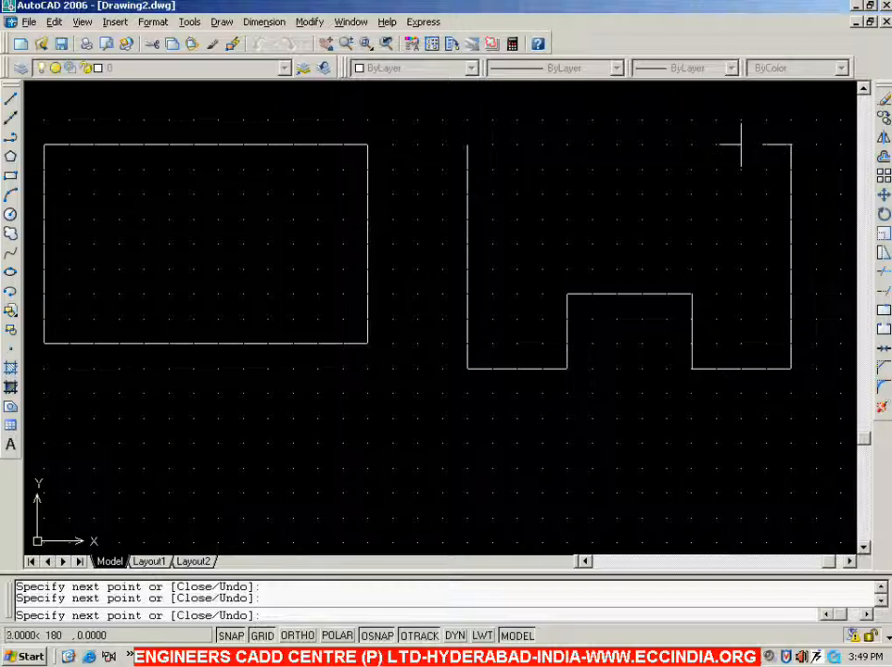
pyautogui.hotkey('ctrl', 'z')
pyautogui.click(691, 145)
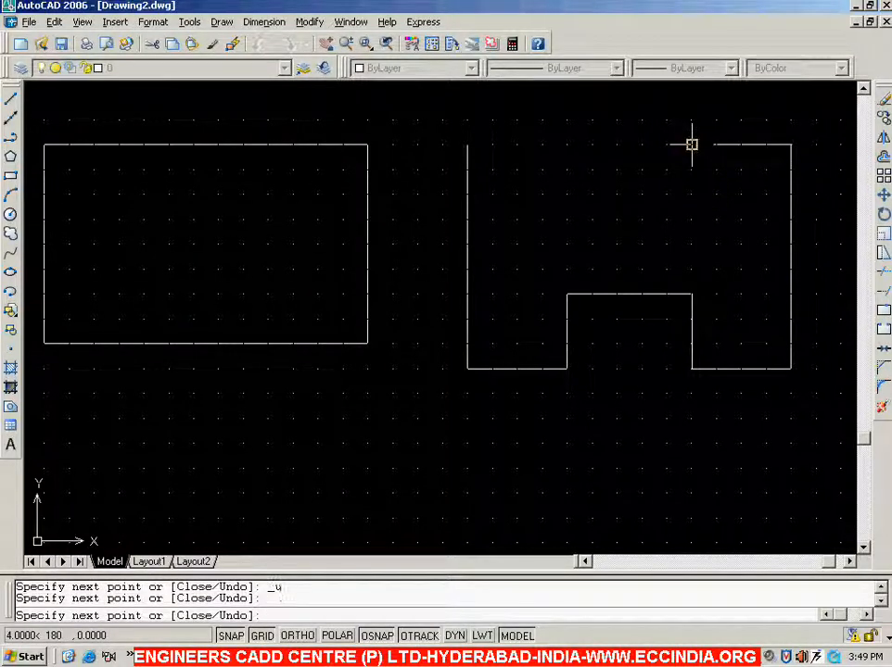
pyautogui.click(692, 219)
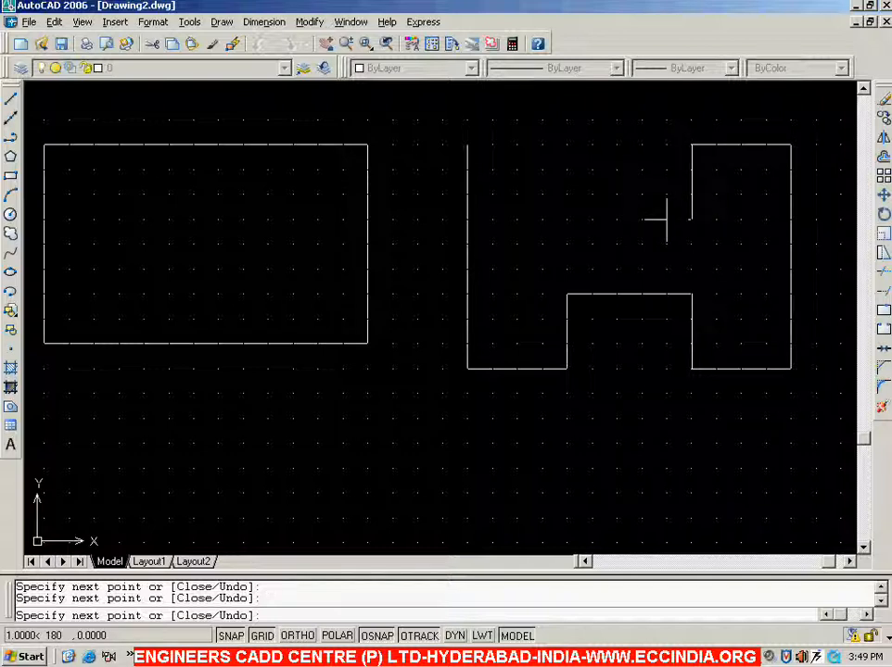
pyautogui.click(567, 220)
pyautogui.click(566, 145)
pyautogui.click(468, 145)
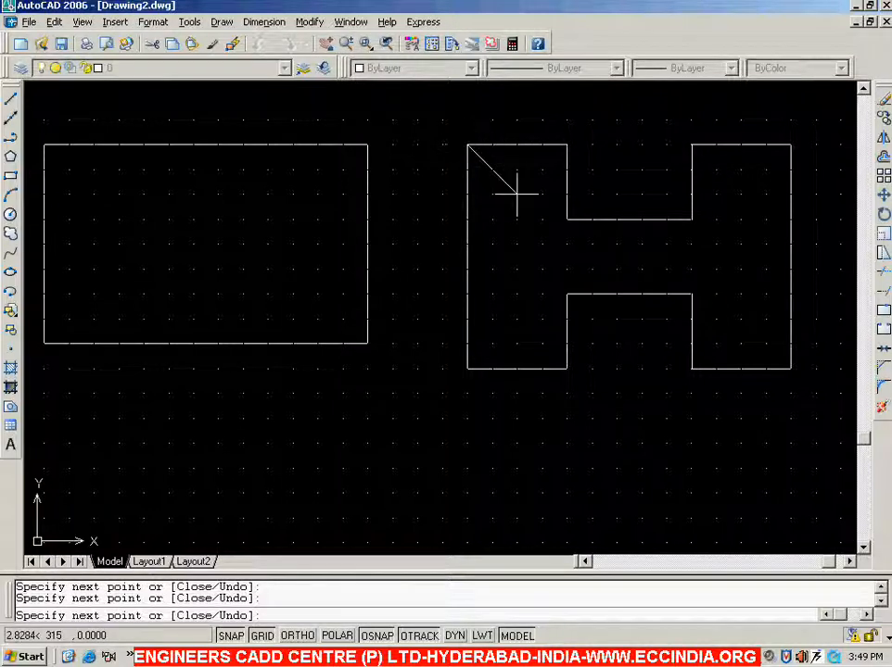
pyautogui.press('Escape')
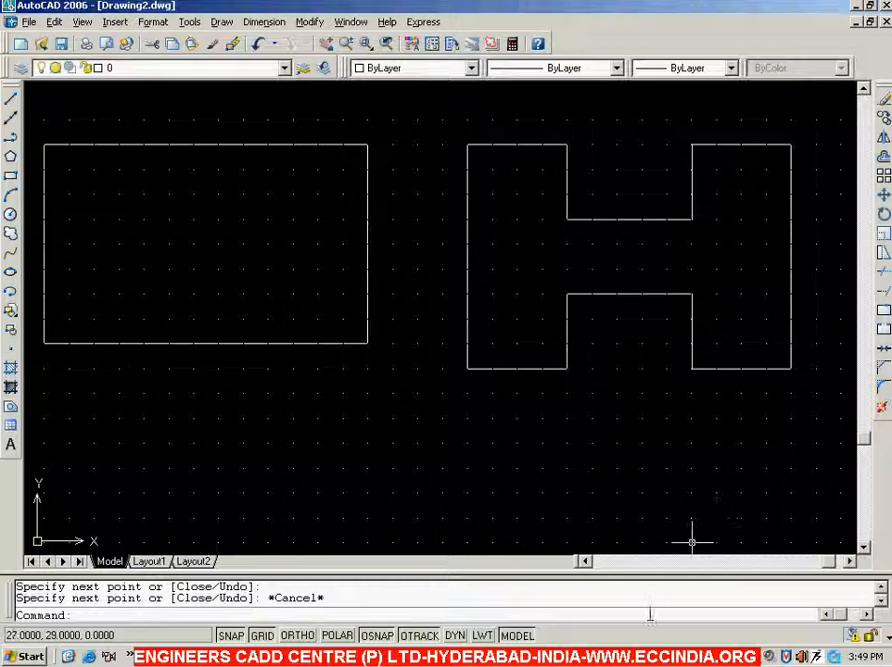
# Step: Consult the figures below the rectangle and H shape in the Acrobat Reader workbook, and switch back to AutoCAD
pyautogui.hotkey('alt', 'Tab')
pyautogui.moveTo(259, 476); pyautogui.dragTo(268, 445)
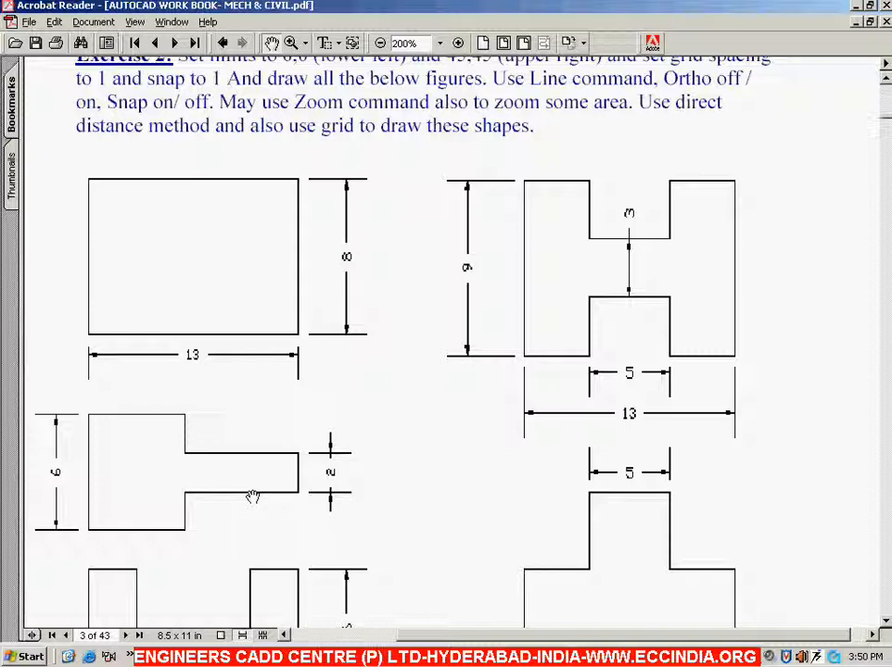
pyautogui.moveTo(390, 538); pyautogui.dragTo(390, 585)
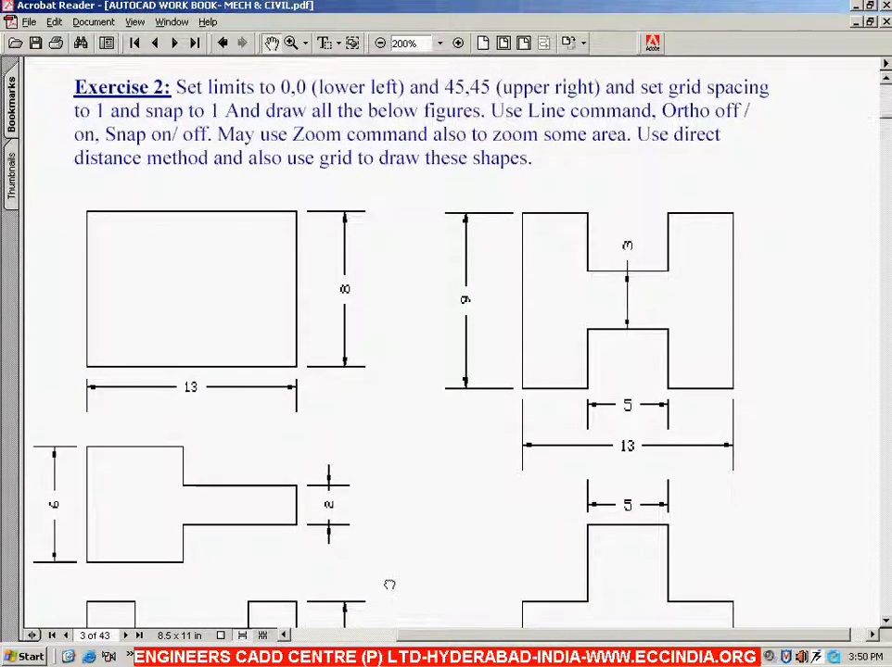
pyautogui.click(537, 653)
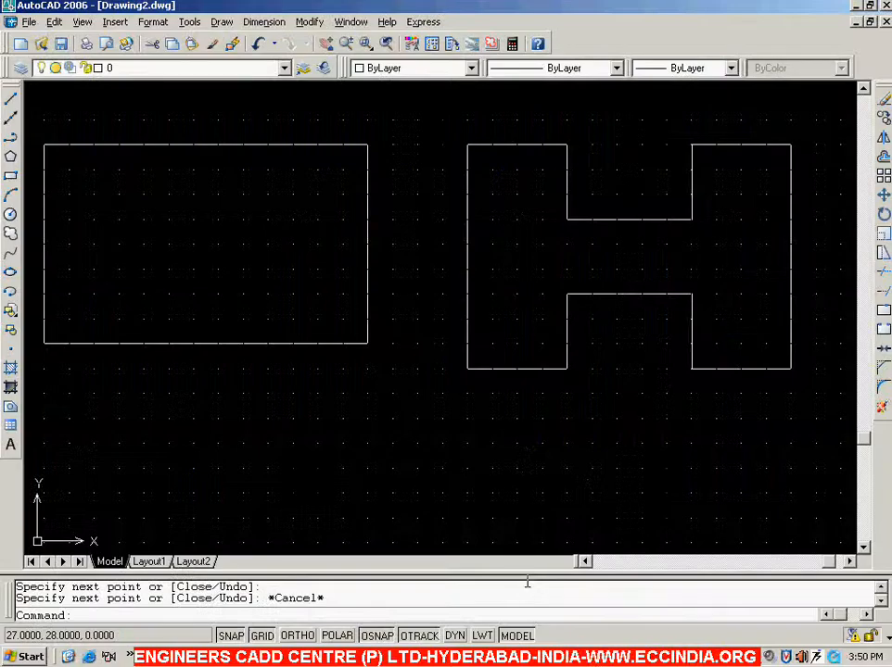
# Step: Zoom to the full drawing limits using the All option to see the free grid area below the two figures
pyautogui.moveTo(381, 479); pyautogui.dragTo(405, 356, button='middle')
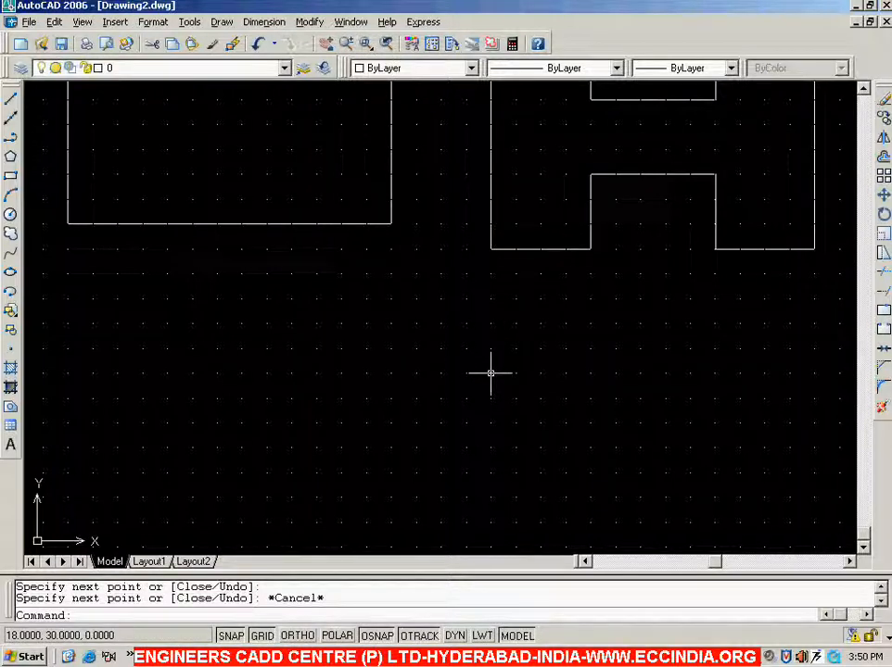
pyautogui.write('z')
pyautogui.press('Return')
pyautogui.write('a')
pyautogui.press('Return')
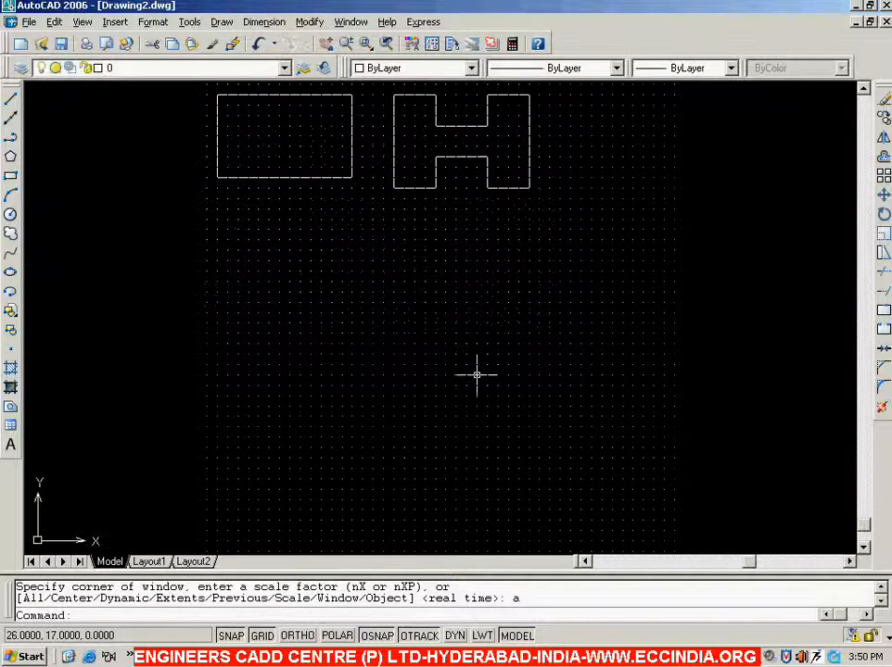